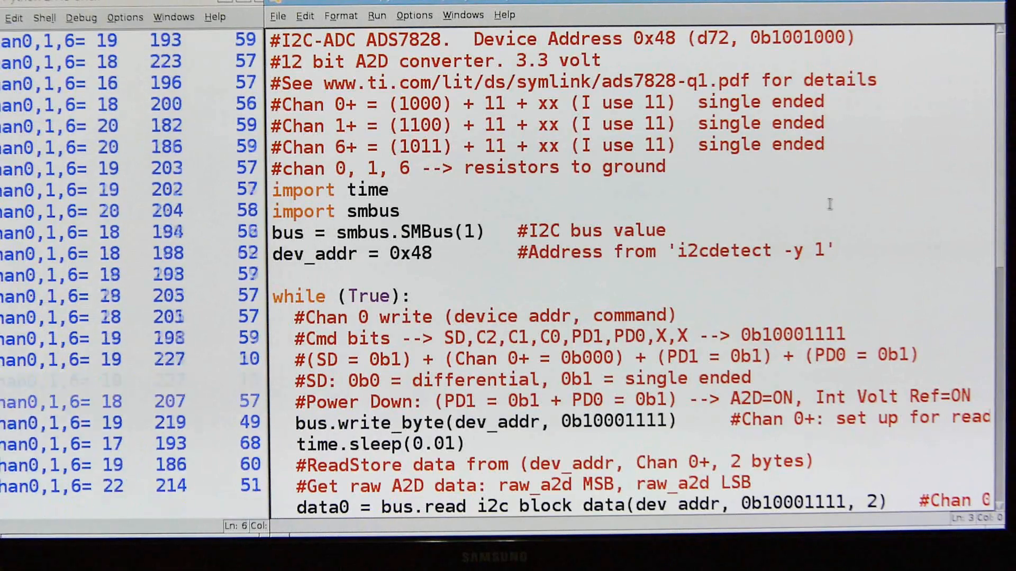
pyautogui.scroll(-1, 714, 318)
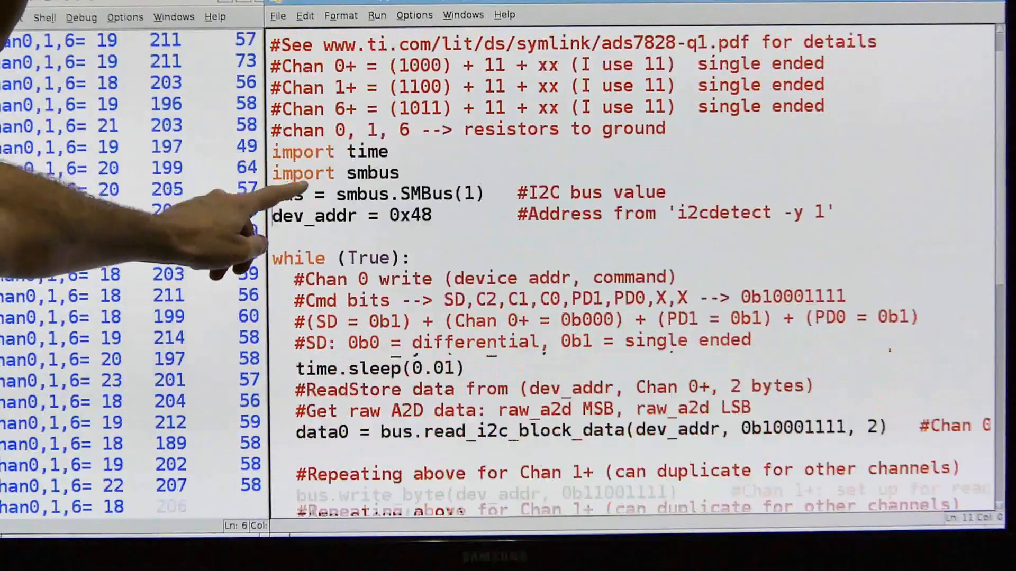
pyautogui.scroll(-2, 714, 317)
pyautogui.scroll(-1, 715, 315)
pyautogui.scroll(-2, 716, 314)
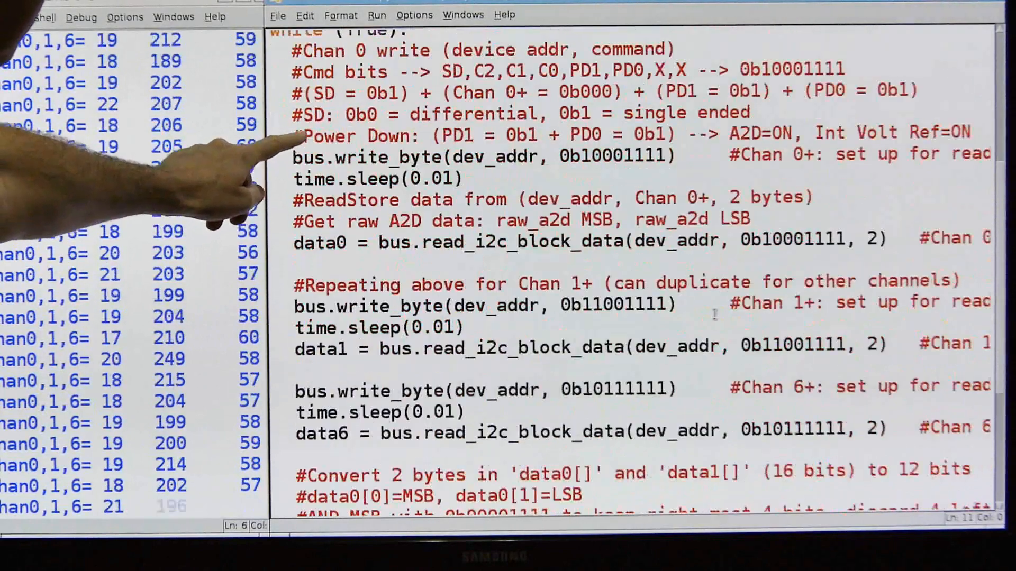
pyautogui.scroll(1, 716, 315)
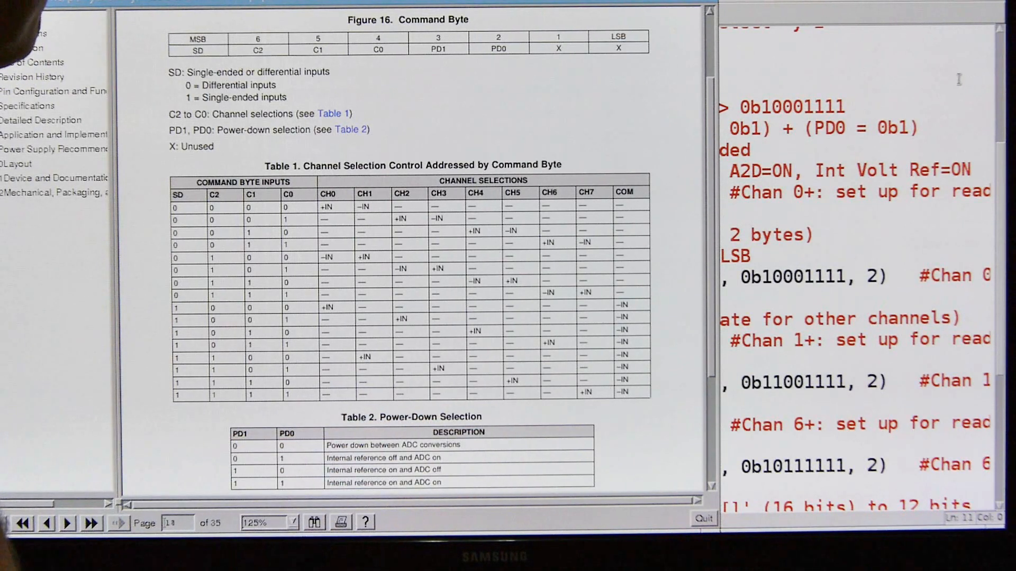
# Step: Raise the IDLE editor with the channel read code above the xpdf datasheet
pyautogui.click(968, 60)
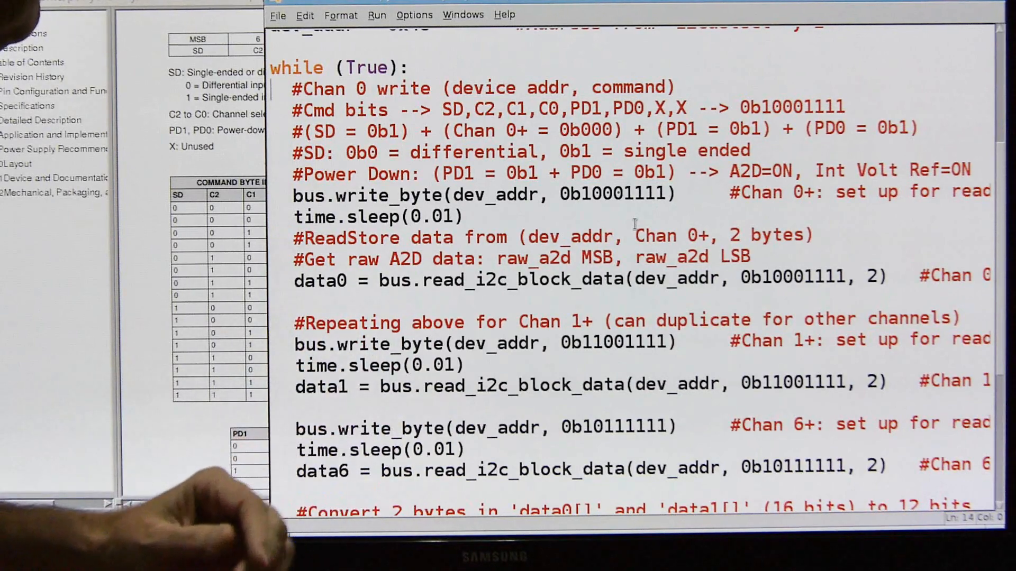
pyautogui.scroll(-2, 635, 225)
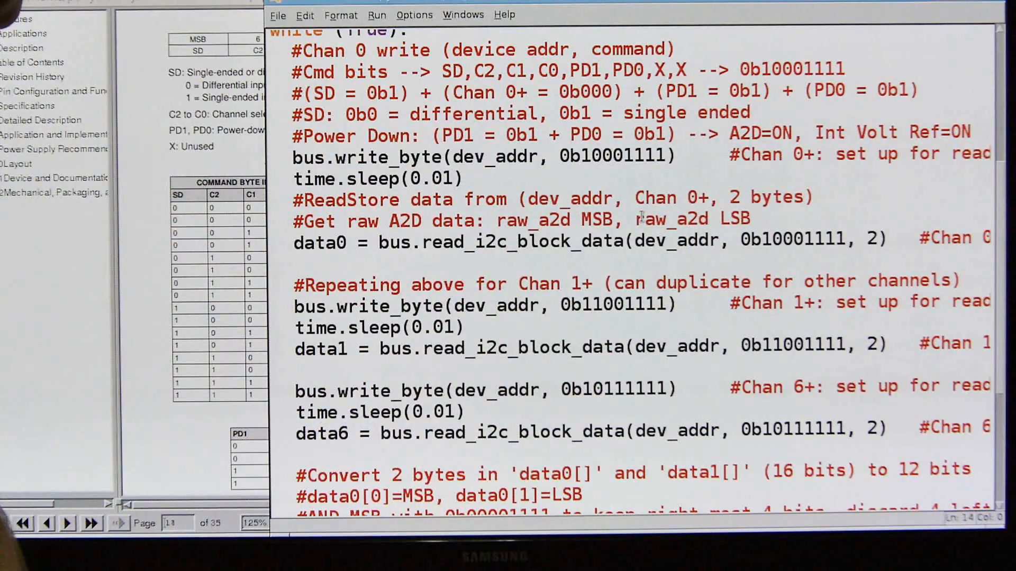
pyautogui.scroll(-1, 641, 217)
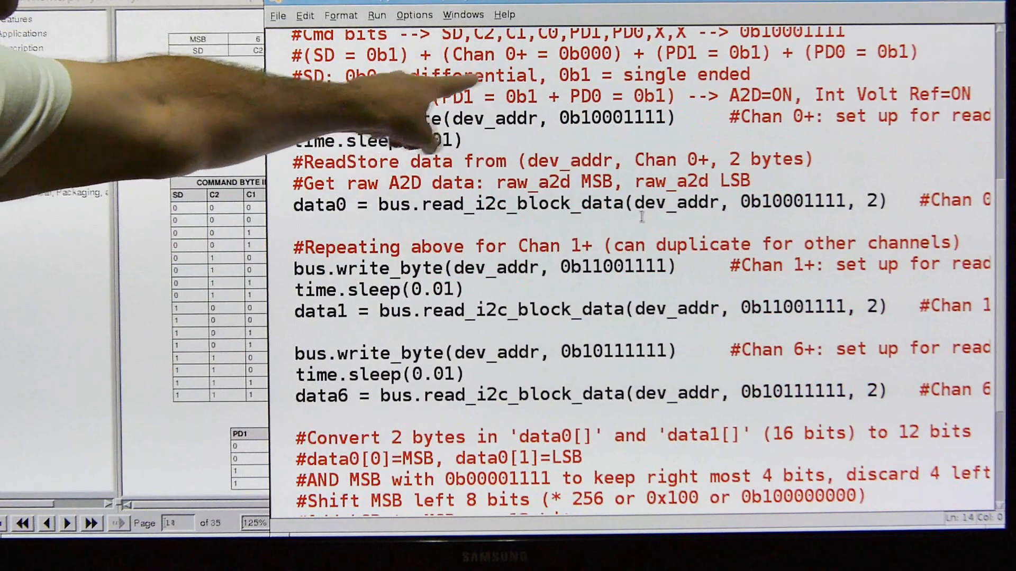
pyautogui.scroll(-1, 641, 217)
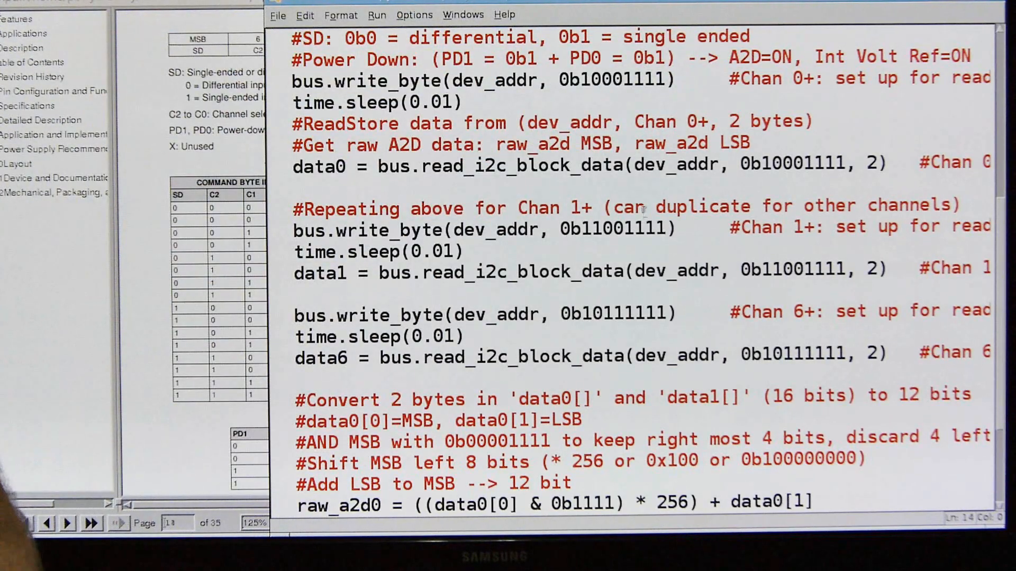
pyautogui.scroll(-1, 650, 205)
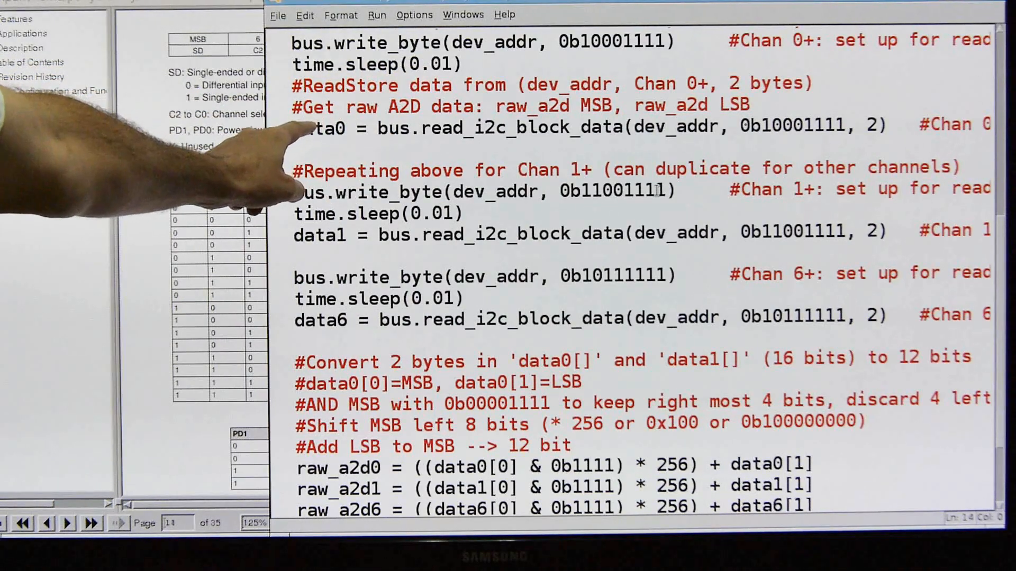
pyautogui.scroll(-1, 659, 191)
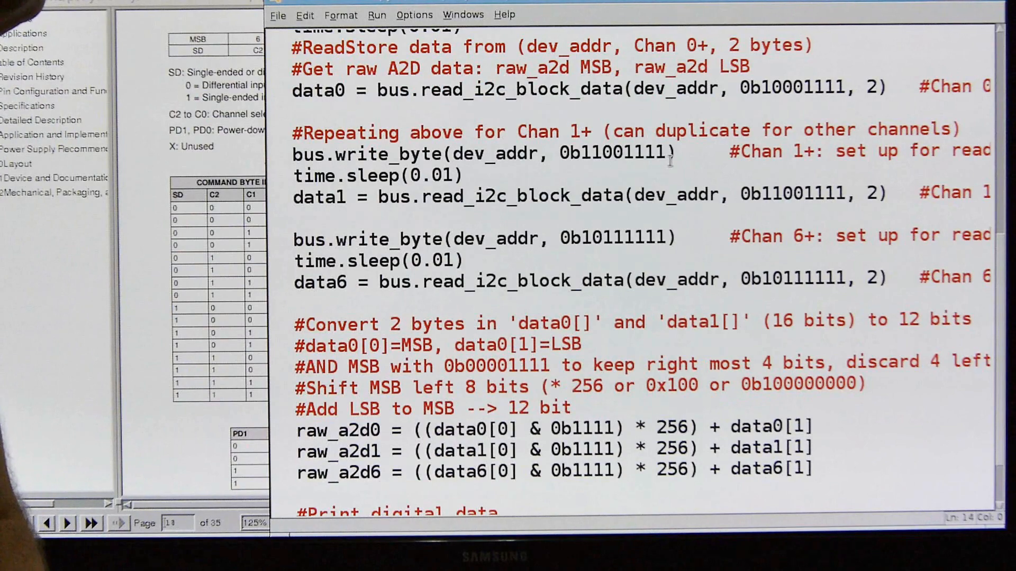
pyautogui.scroll(-1, 670, 159)
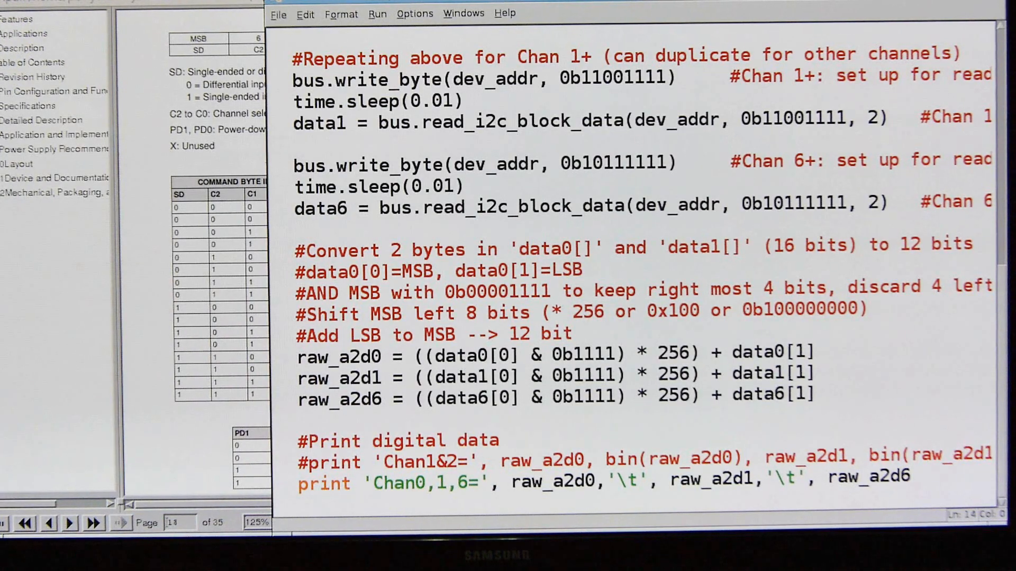
# Step: Run the module with F5 so the shell streams channel 0, 1 and 6 readings
pyautogui.press('F5')
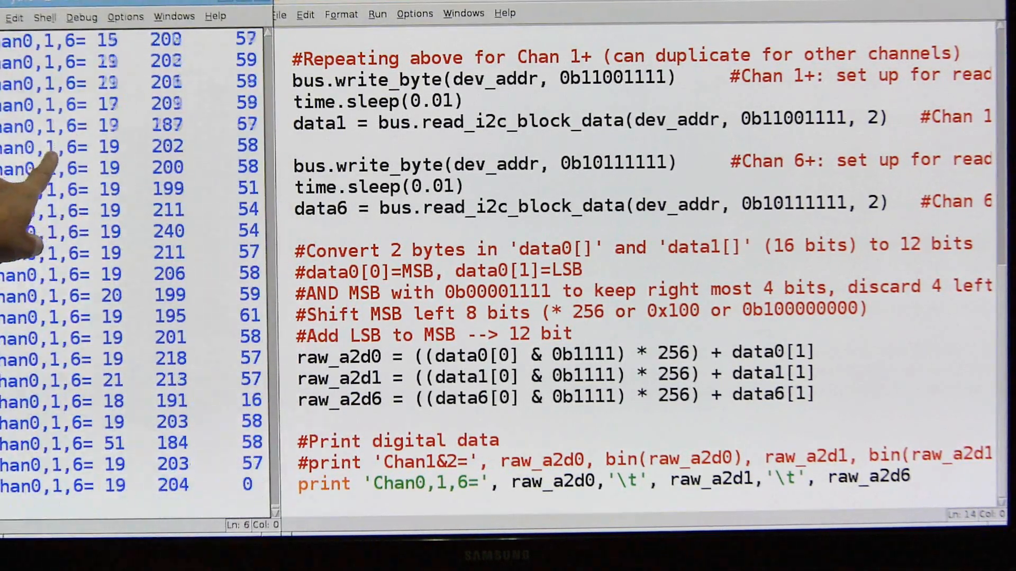